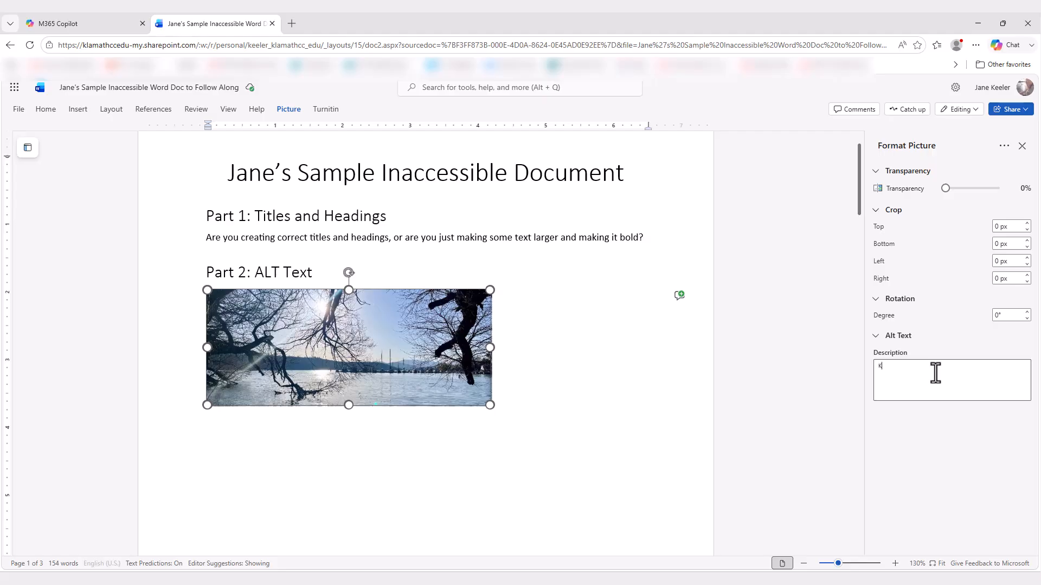
- Enter the alt text "Klamath lake at dusk" for the lake picture in Part 2 and close the picture formatting
type("lamath lake at dusk")
left_click(824, 399)
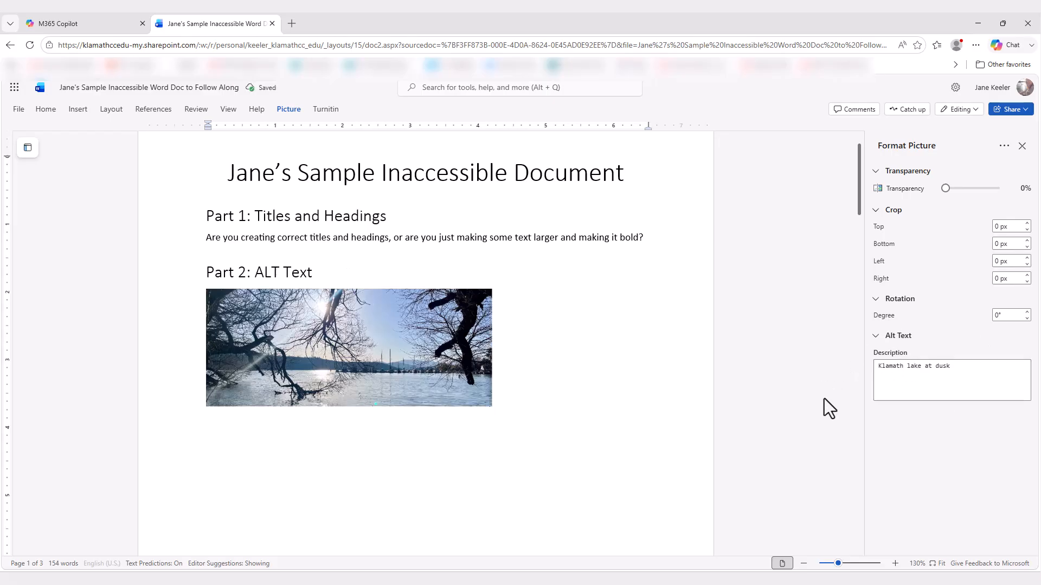
left_click(1021, 146)
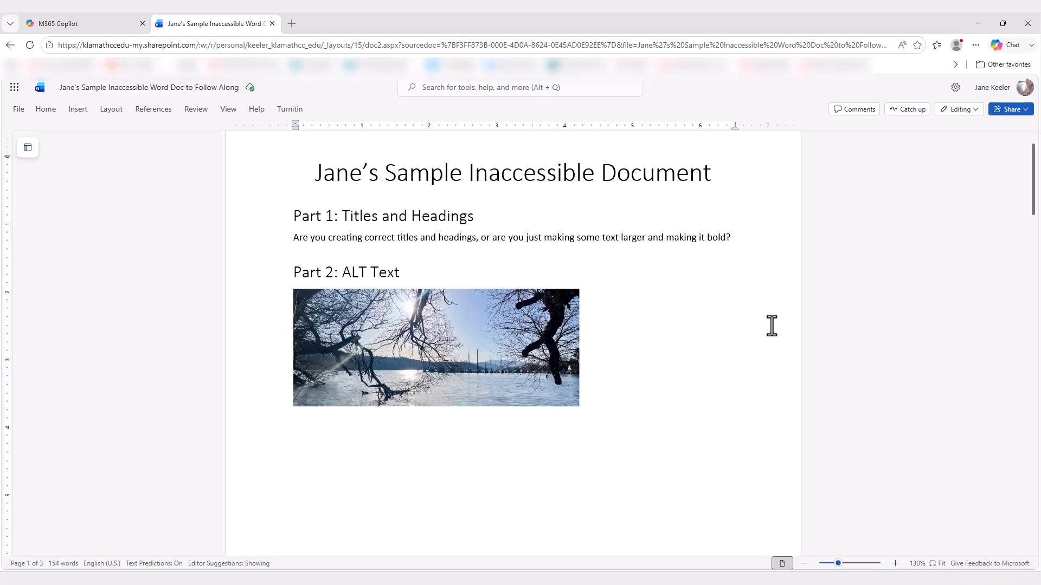
- Examine the four portraits in Part 3 and select the borderless table that holds them to check how they are laid out
scroll(761, 322, "down", 1)
scroll(761, 322, "down", 10)
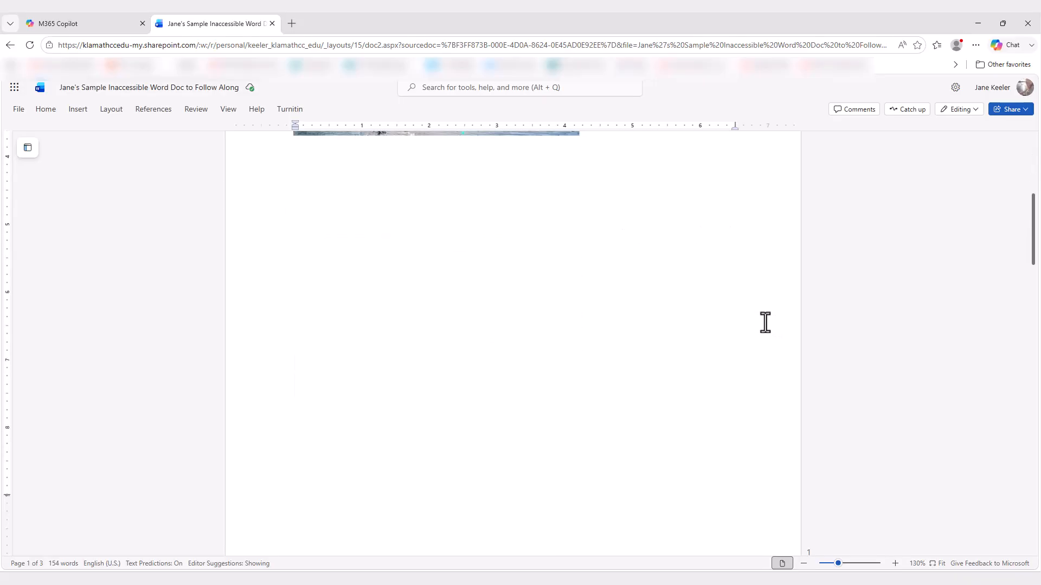
scroll(774, 310, "down", 3)
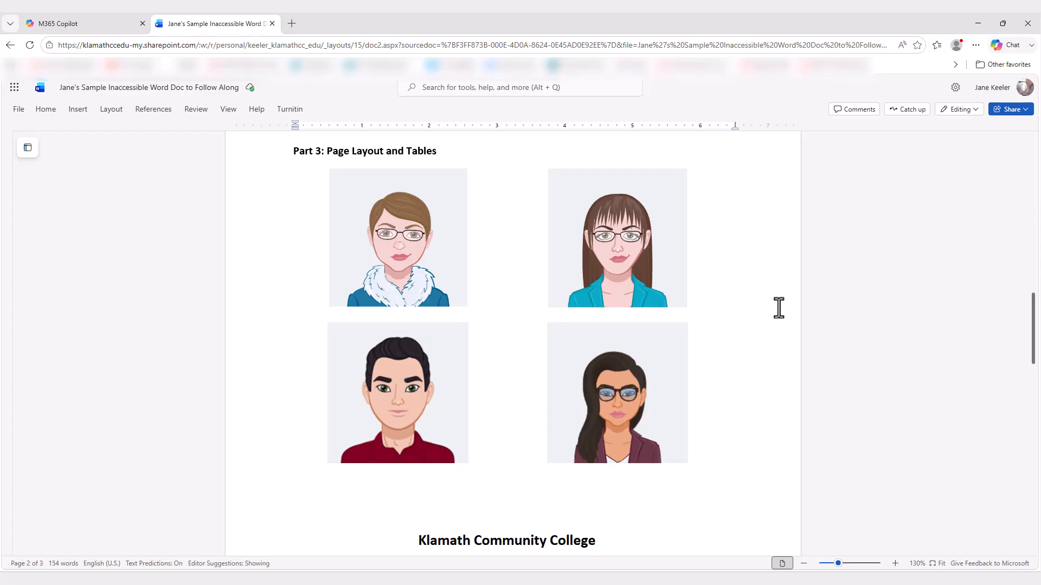
scroll(779, 308, "down", 4)
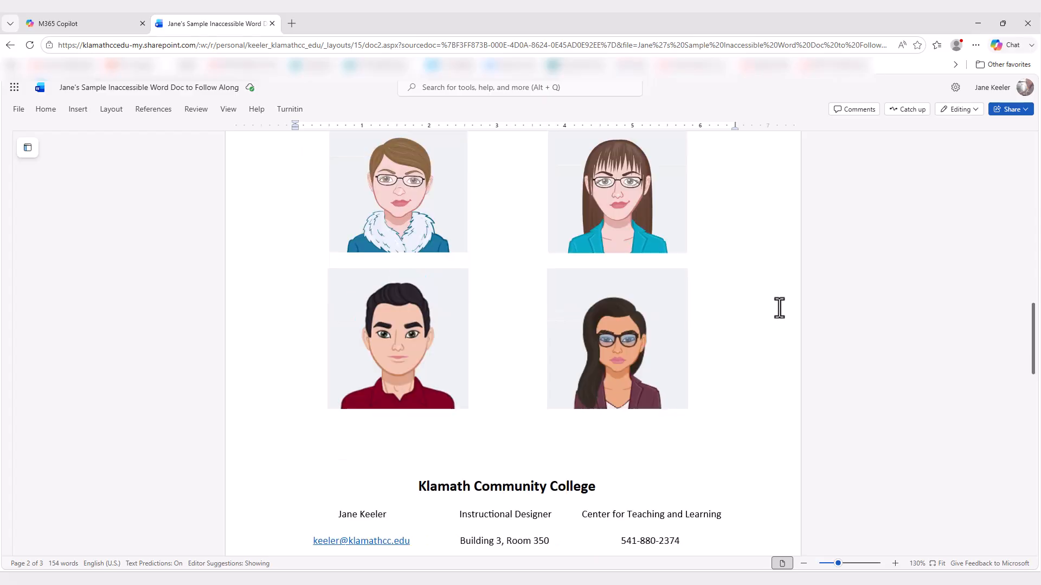
scroll(779, 307, "up", 4)
scroll(780, 308, "up", 1)
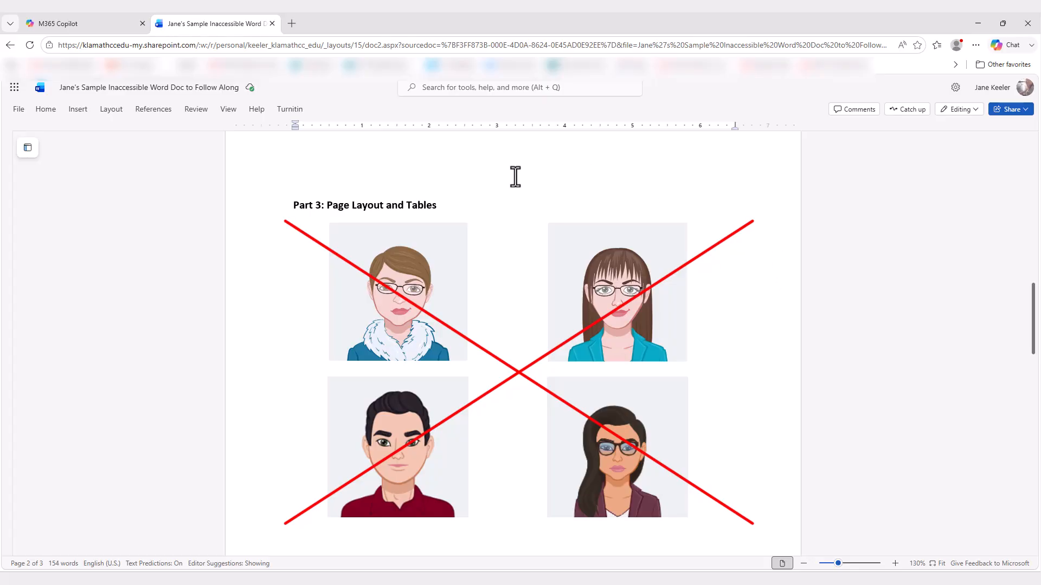
left_click(493, 508)
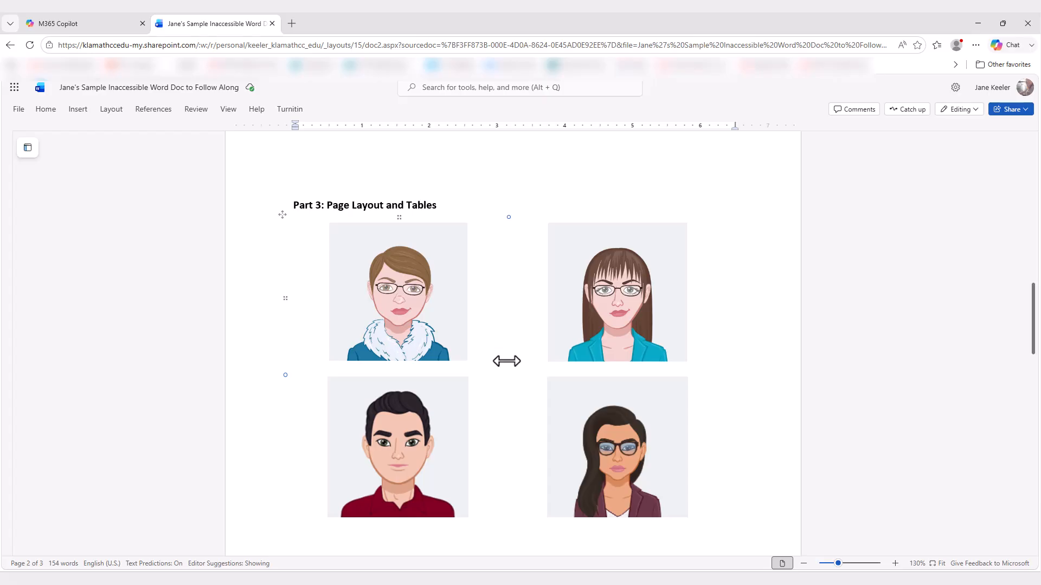
left_click(506, 361)
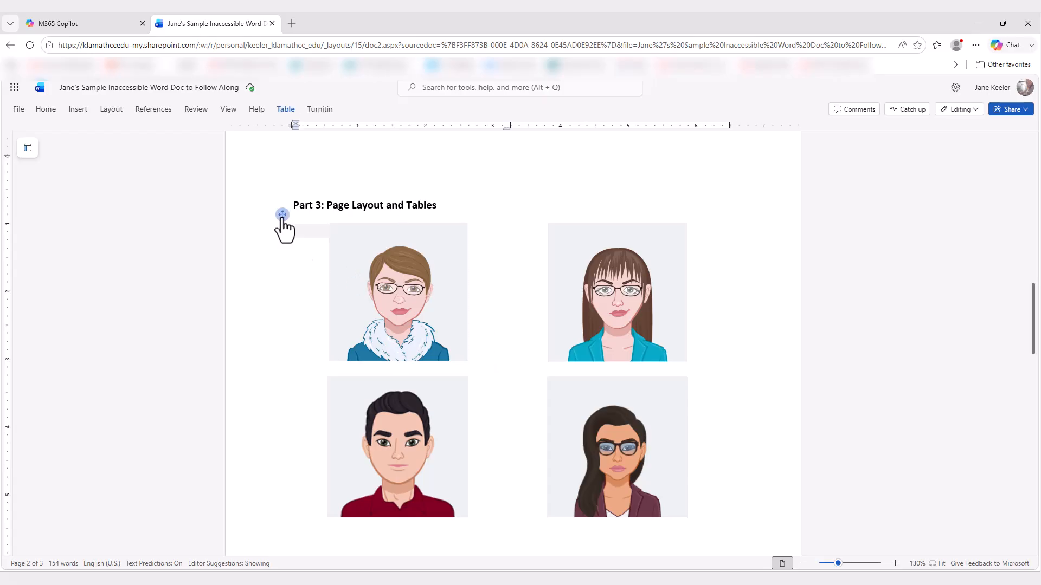
left_click(282, 217)
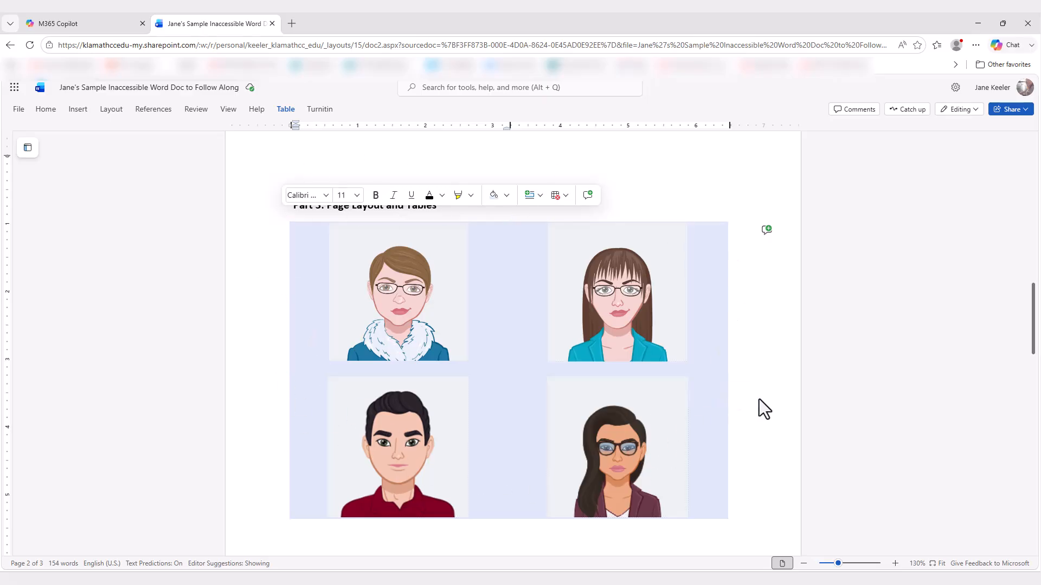
- Select the borderless contact information table under the portraits to check how it is laid out
scroll(759, 399, "down", 5)
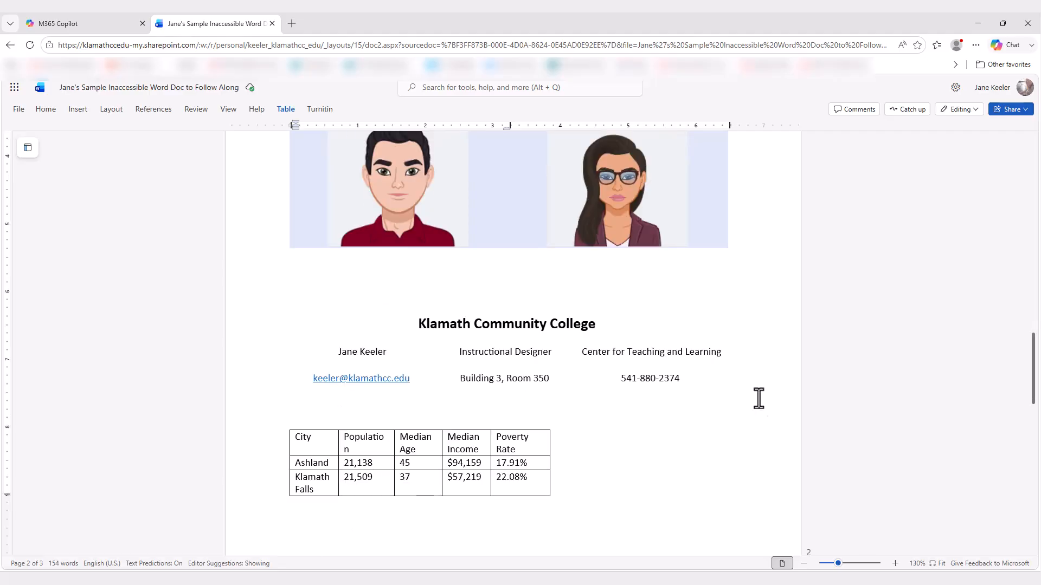
left_click(438, 361)
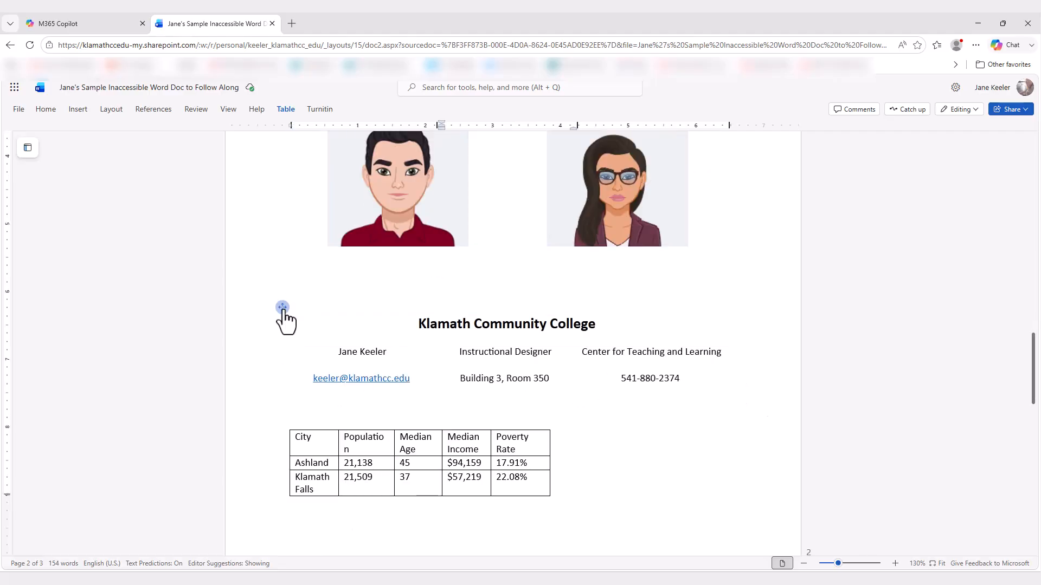
left_click(283, 308)
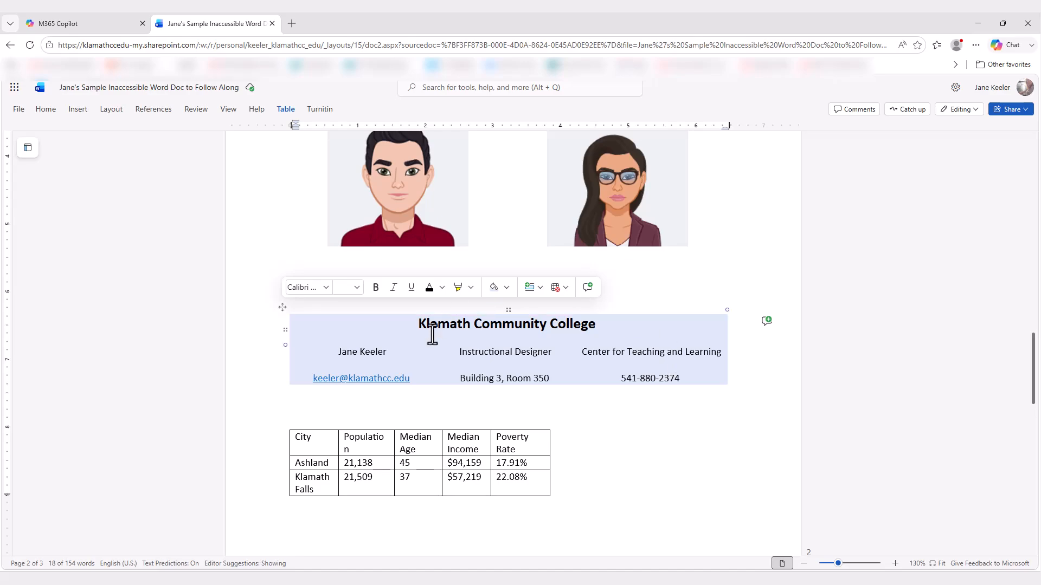
- Insert blank lines above the city data table to move it entirely onto page 3, and widen its Population column to fit the heading
left_click(746, 417)
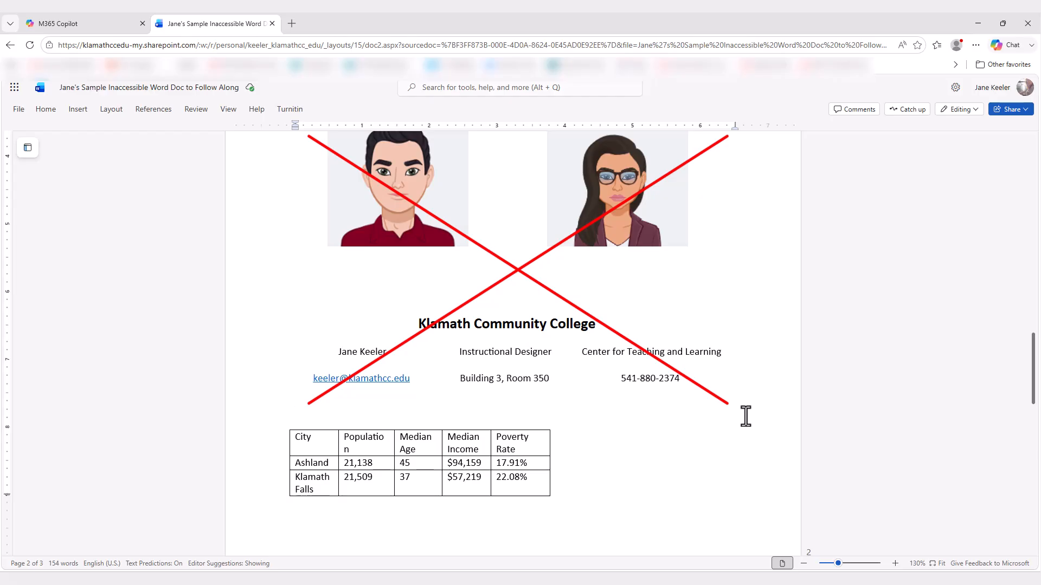
scroll(746, 416, "up", 1)
scroll(746, 416, "down", 3)
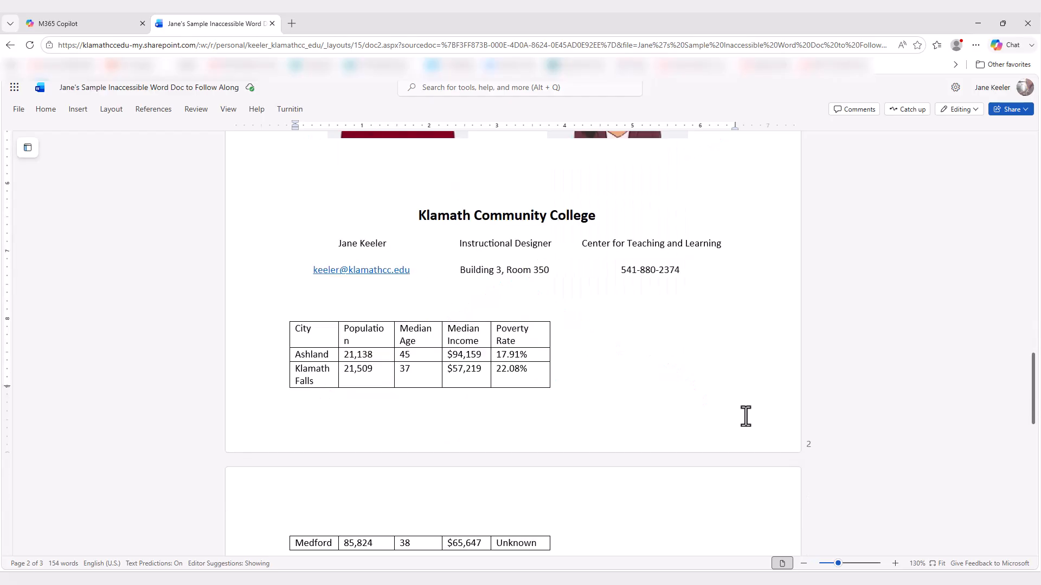
key("Return")
key("Return")
key("Return")
key("Return")
key("Return")
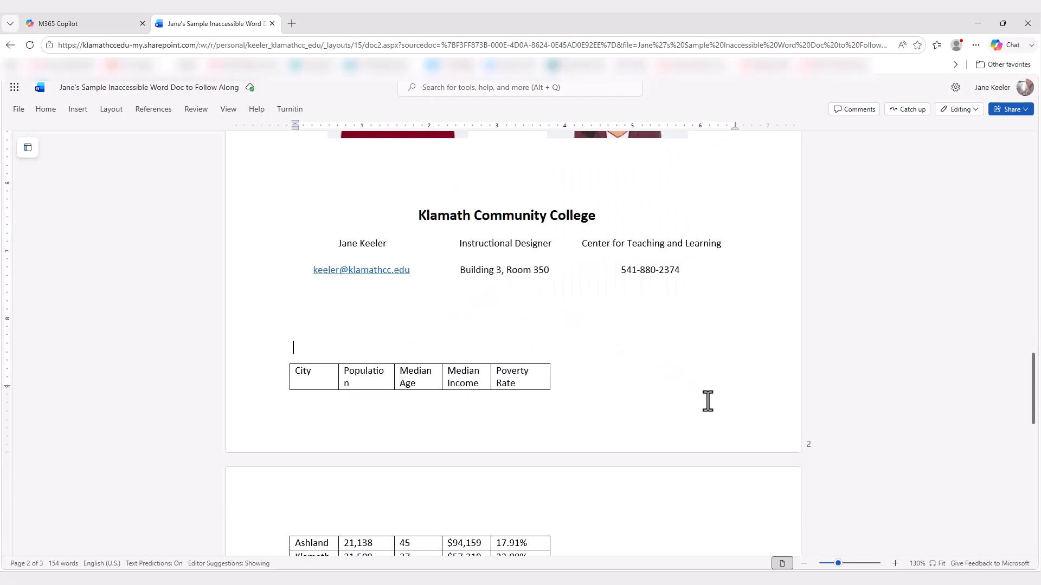
scroll(694, 396, "down", 5)
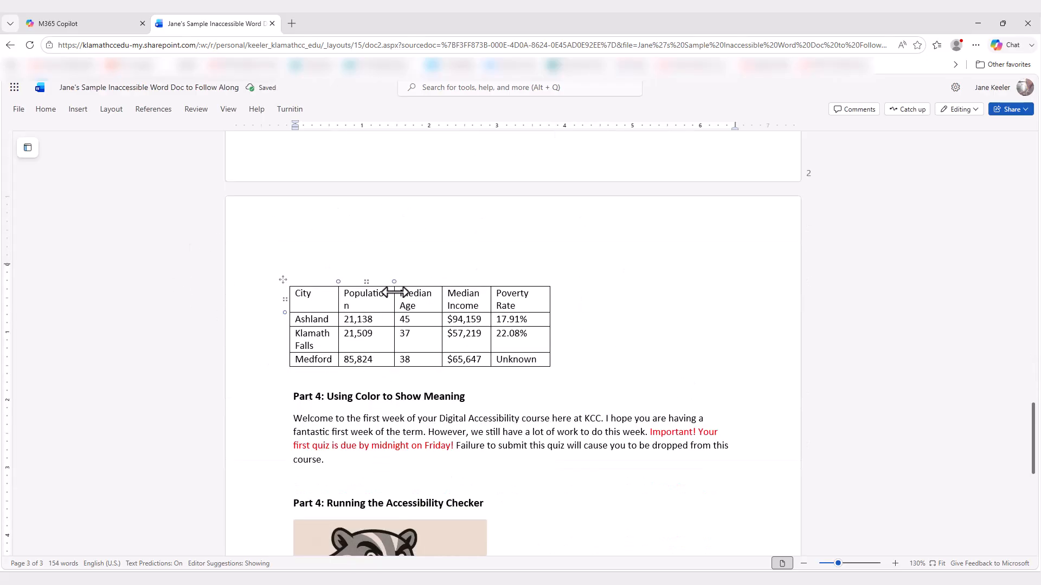
left_click_drag(395, 294, 400, 293)
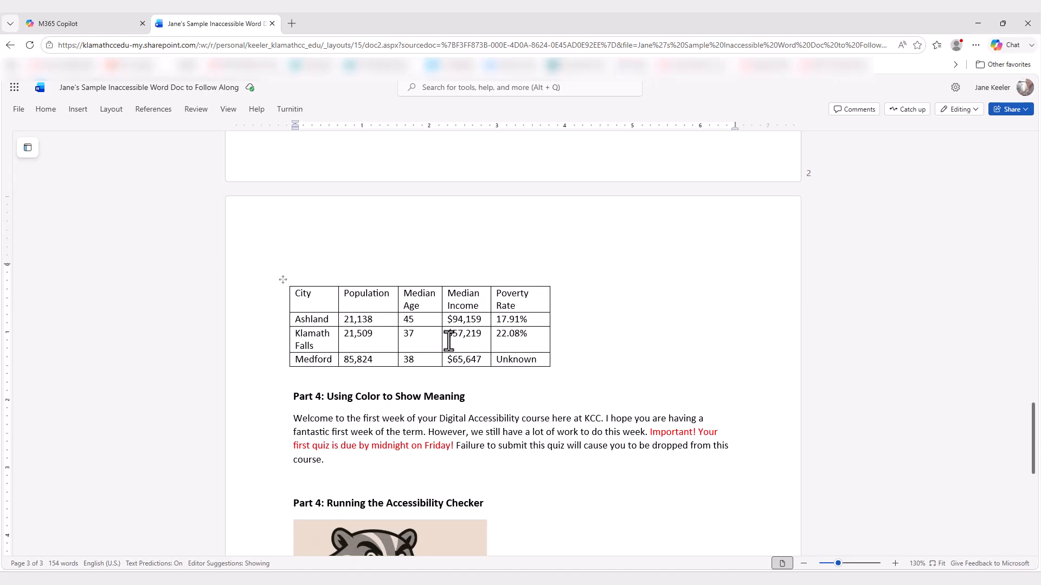
- Apply the Header Row and First Column style options to the city data table
left_click(428, 339)
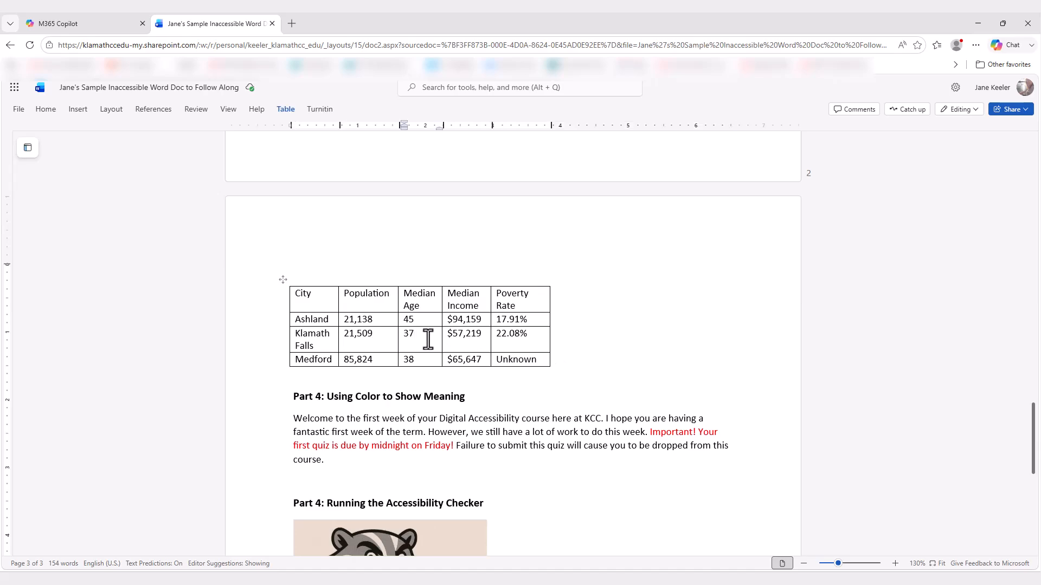
left_click(288, 111)
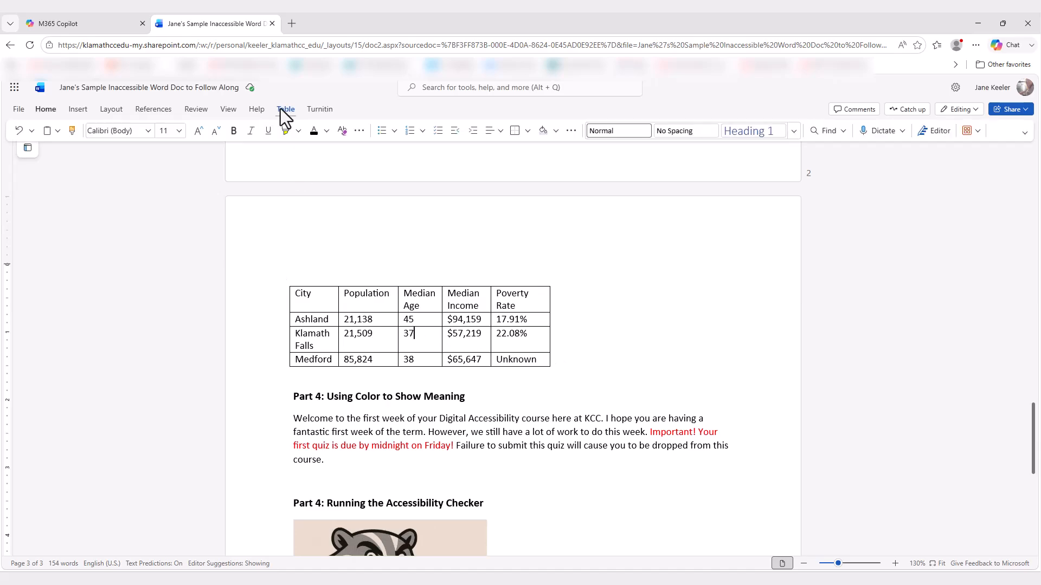
left_click(284, 110)
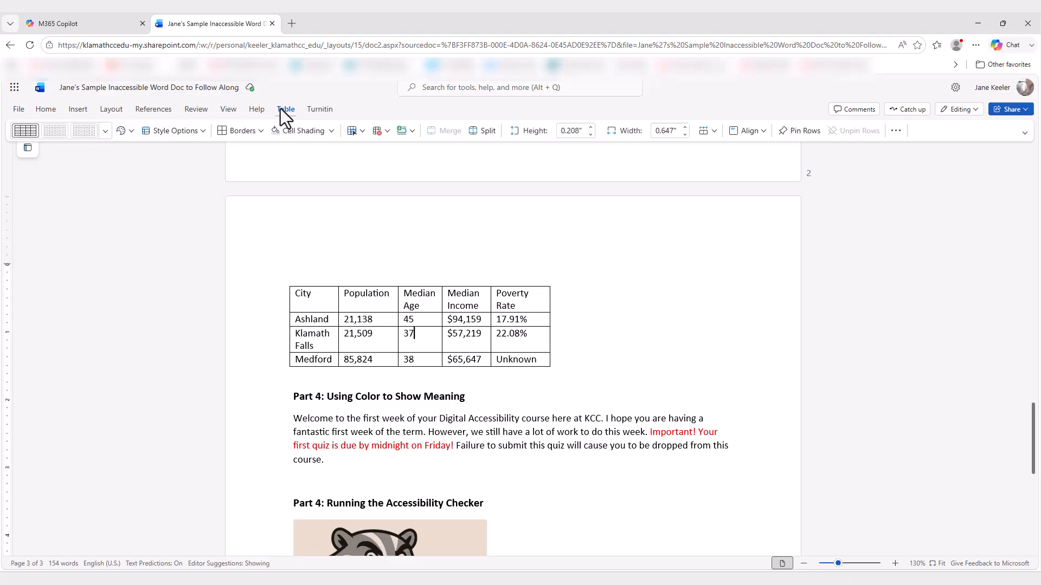
left_click(204, 142)
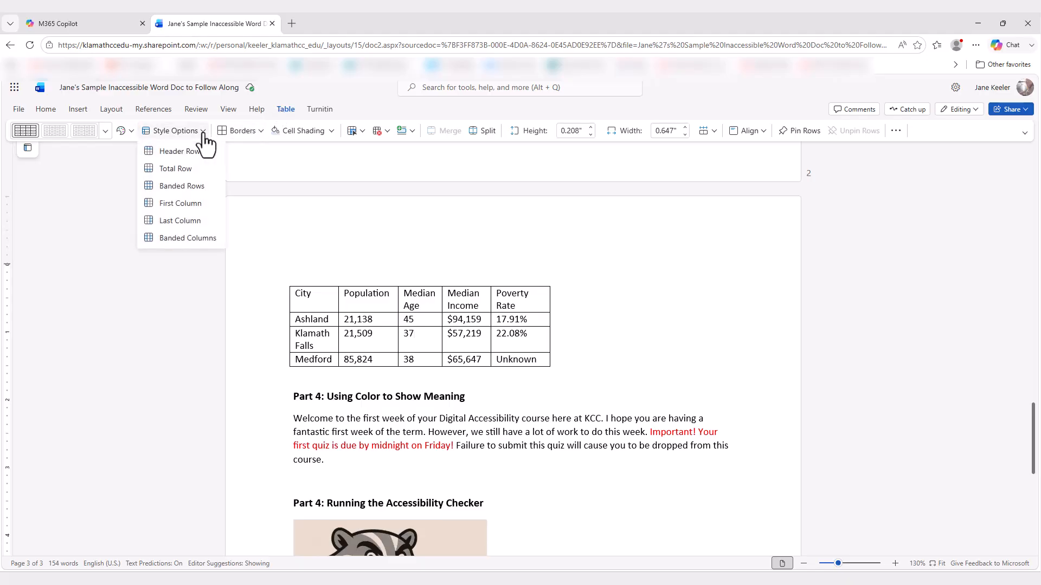
left_click(195, 152)
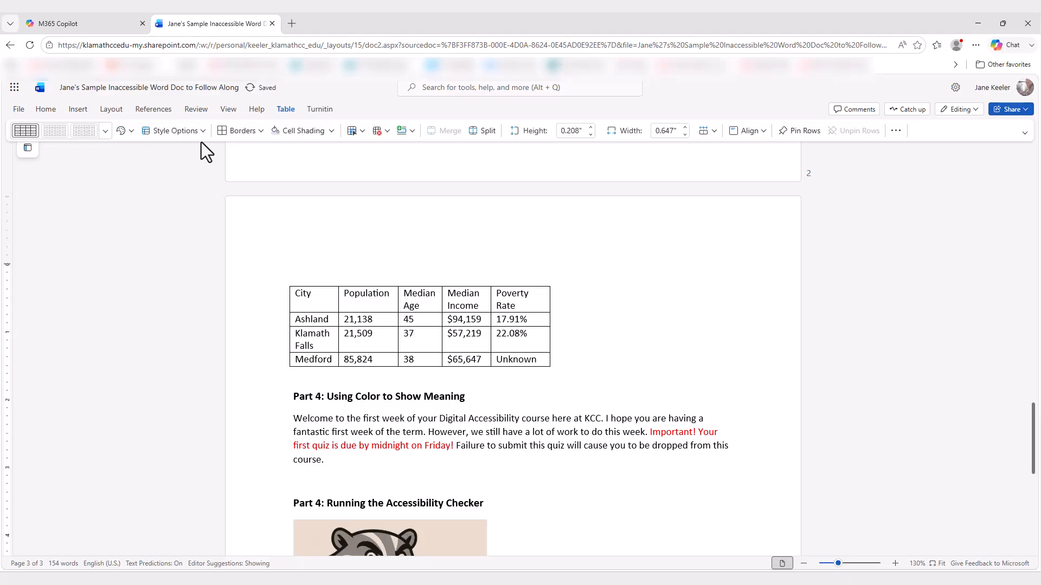
left_click(200, 131)
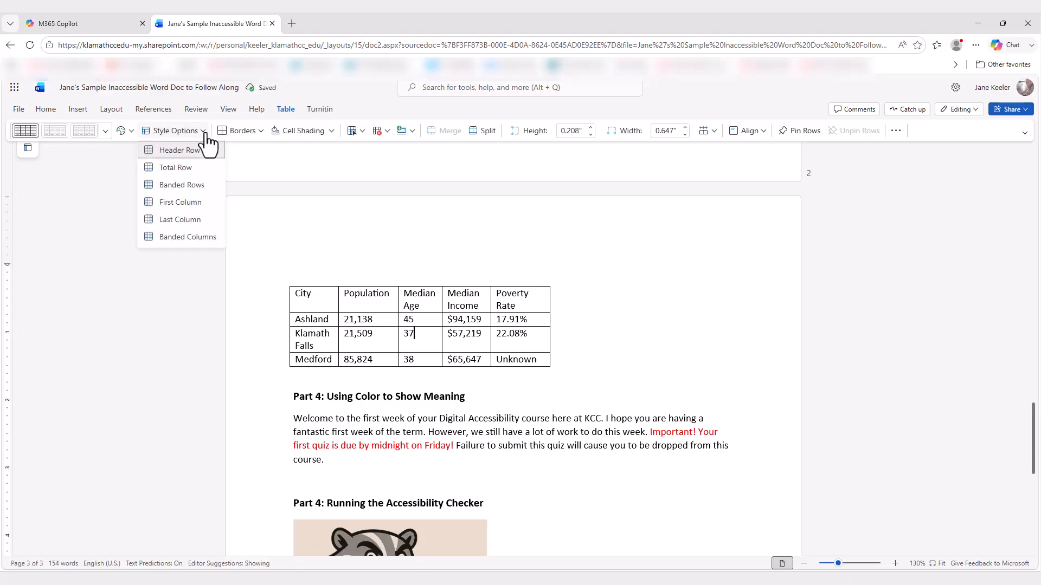
left_click(209, 200)
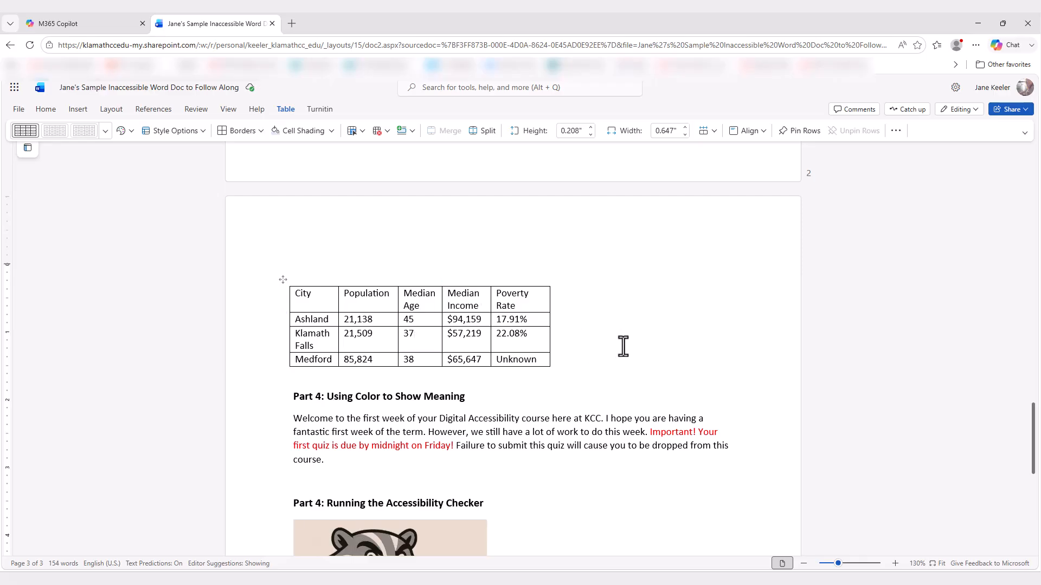
scroll(623, 347, "down", 2)
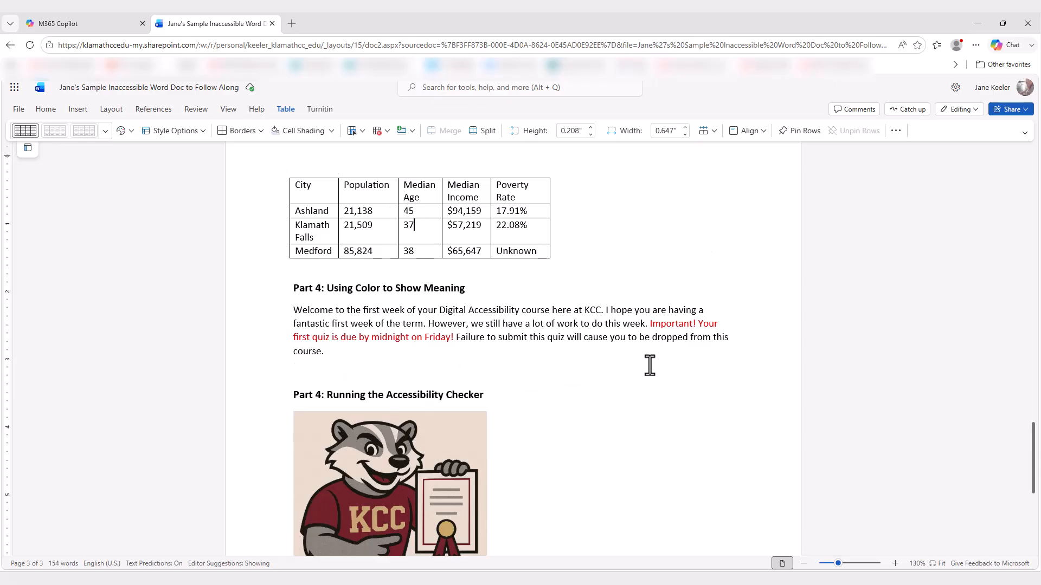
left_click(650, 325)
left_click_drag(652, 329, 454, 341)
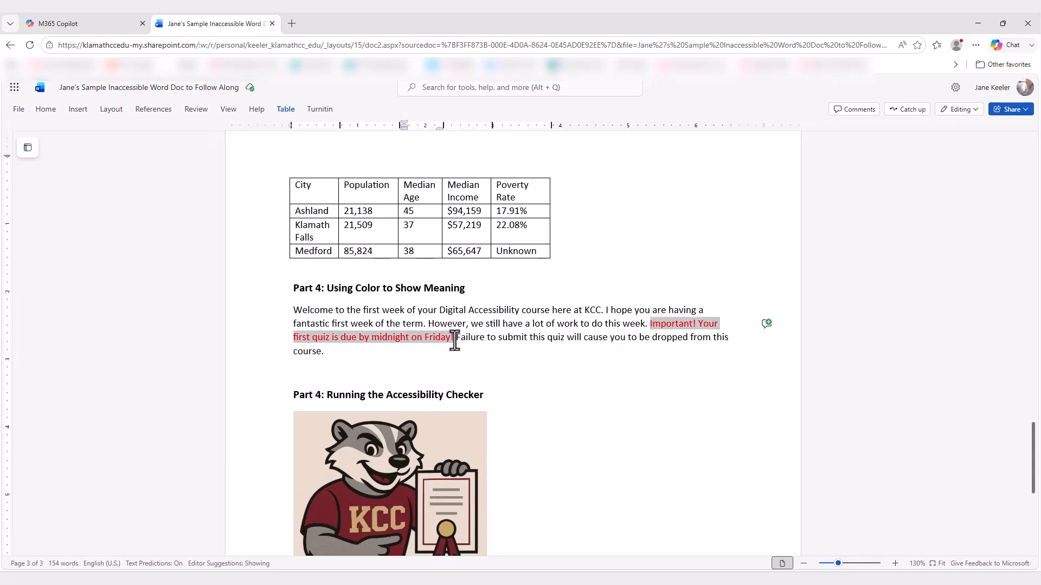
left_click(593, 379)
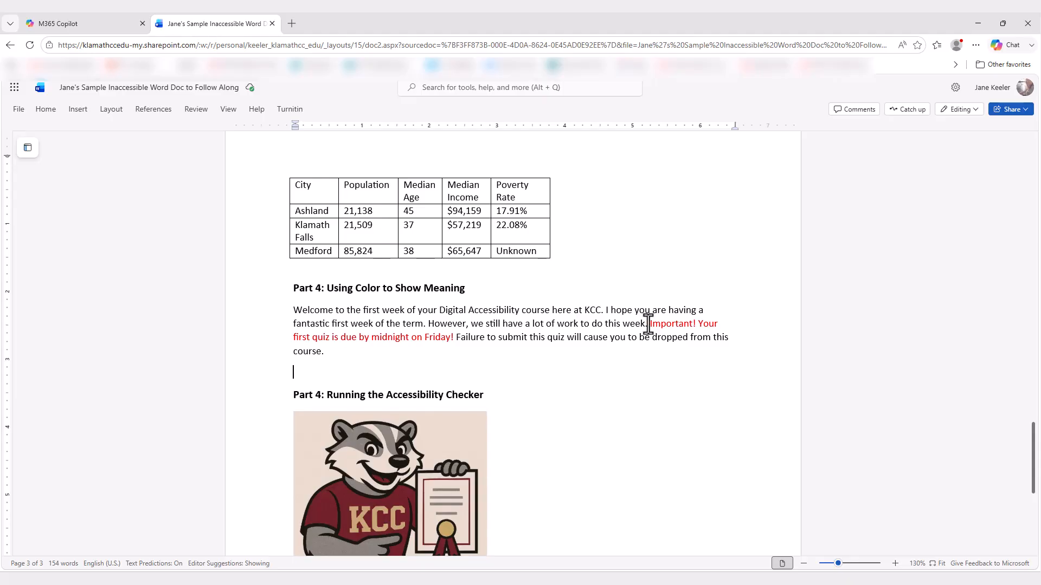
- Make the red text "Important! Your first quiz is due by midnight on Friday!" bold and underlined
left_click_drag(648, 324, 457, 342)
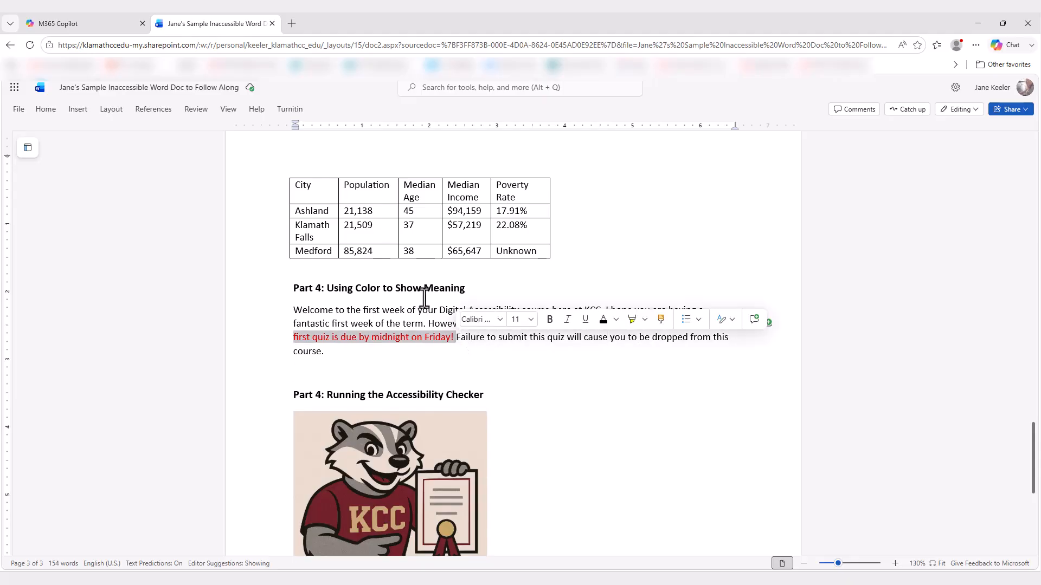
left_click(43, 109)
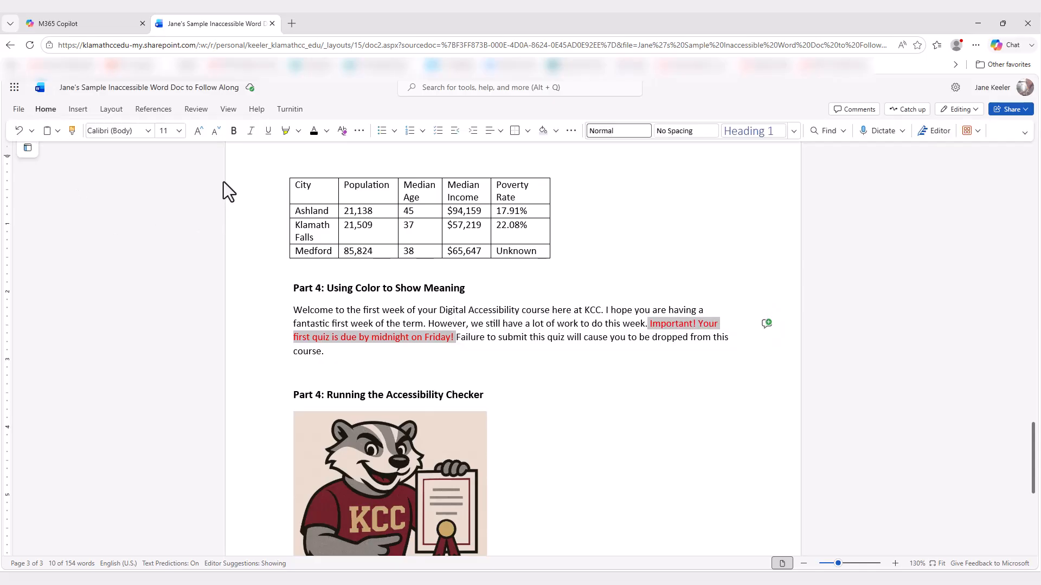
left_click(233, 131)
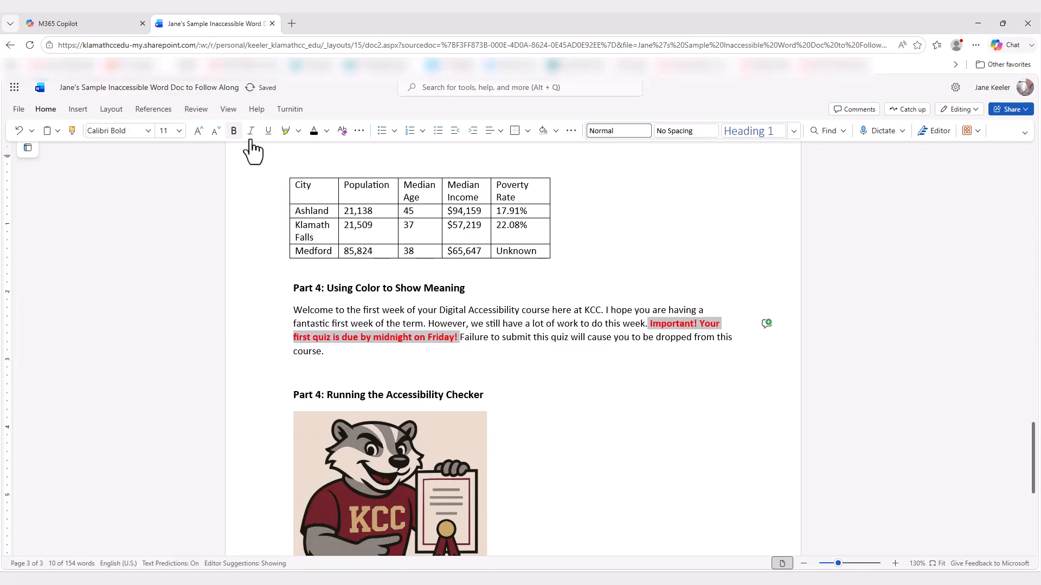
left_click(269, 132)
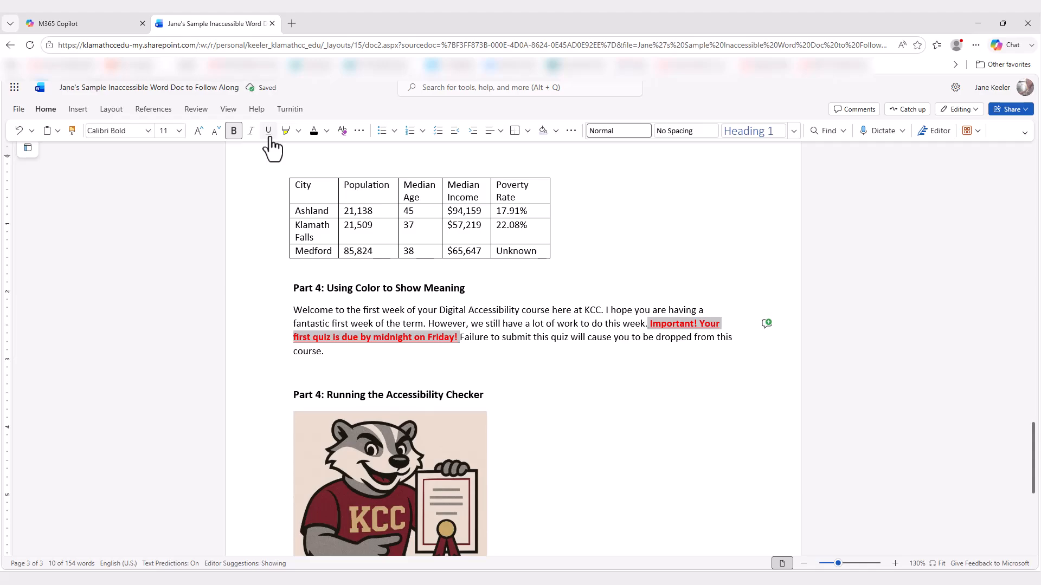
- Change the font color of the quiz deadline warning to the standard dark red and deselect the text
left_click(327, 132)
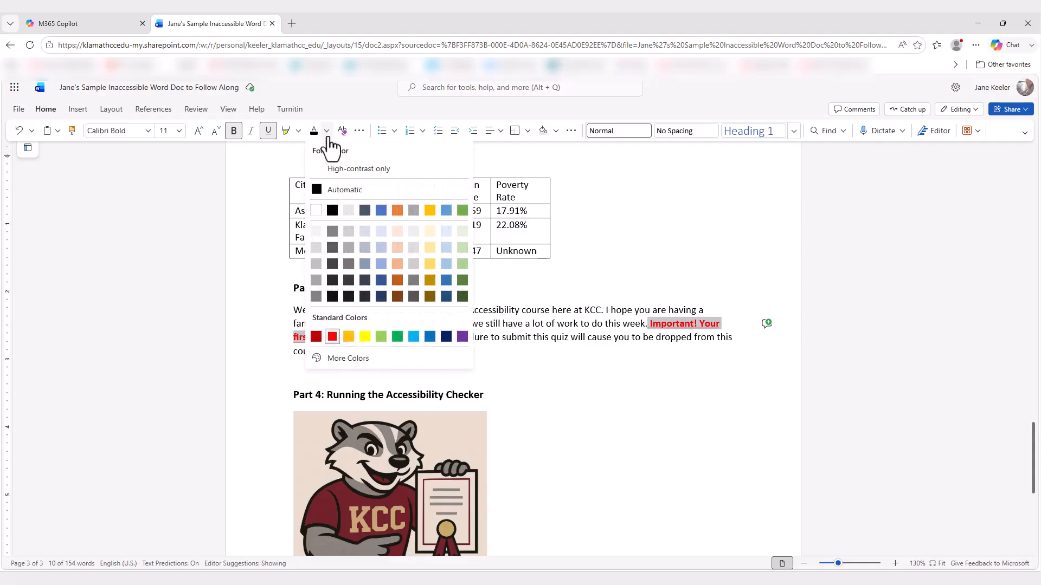
left_click(262, 261)
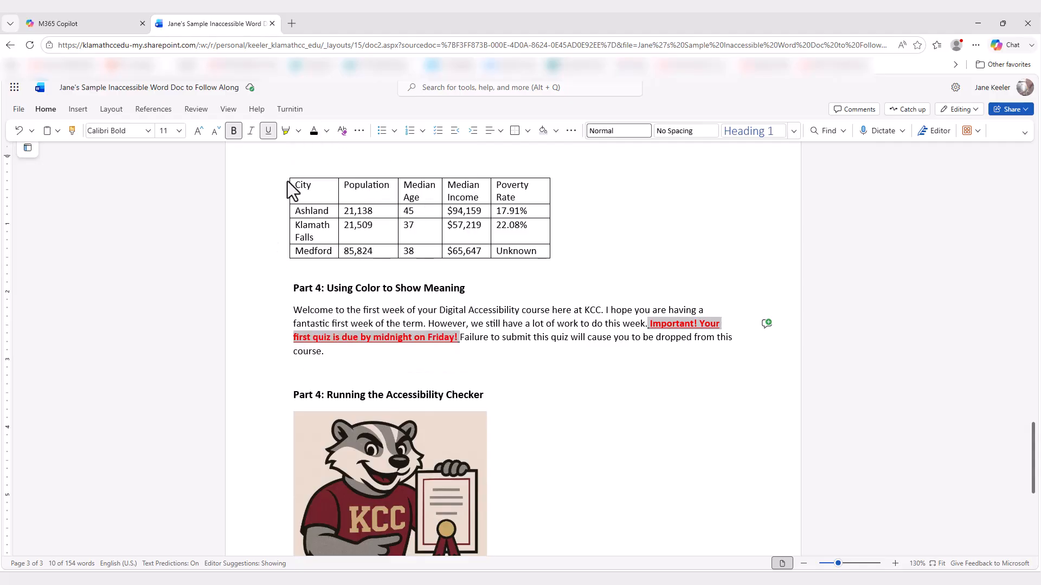
left_click(327, 132)
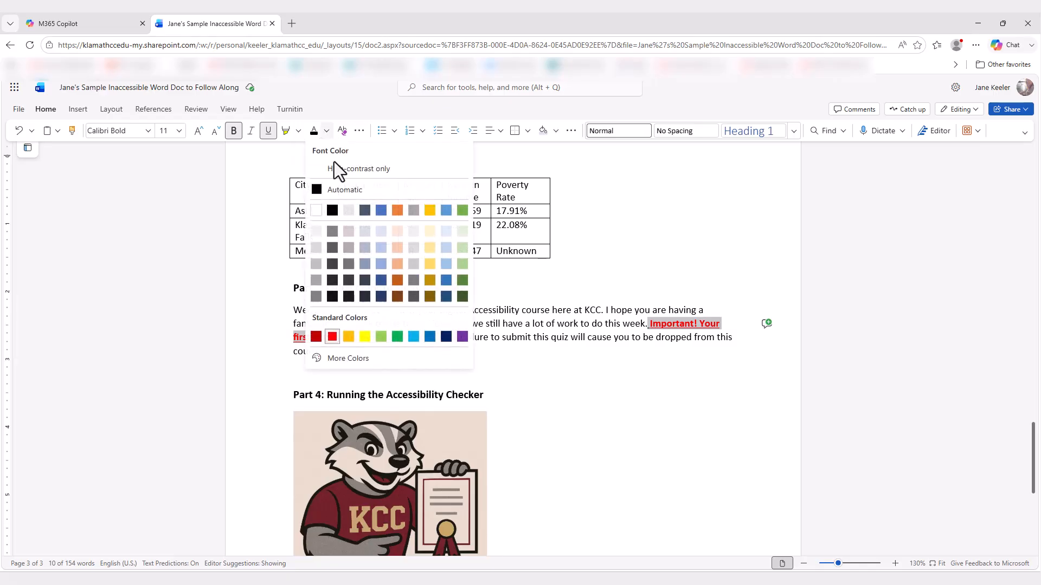
left_click(316, 339)
left_click(593, 372)
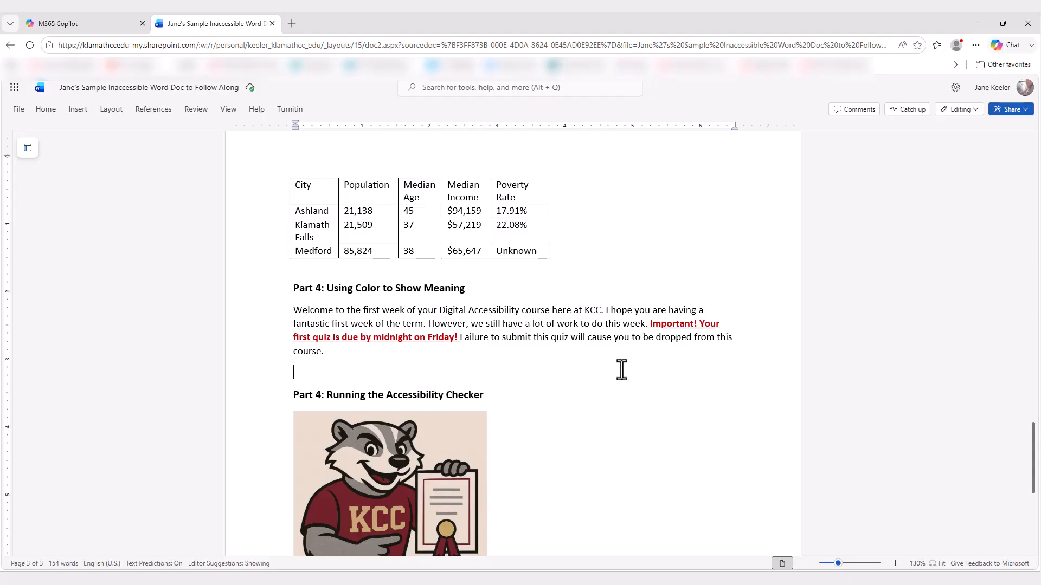
- Run the accessibility check on the document
scroll(621, 369, "down", 4)
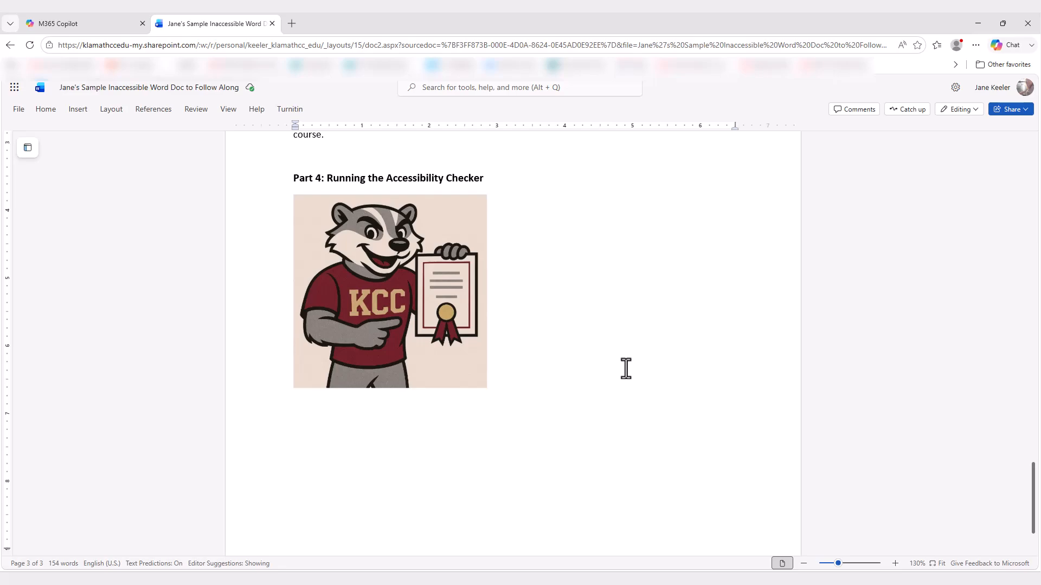
left_click(195, 112)
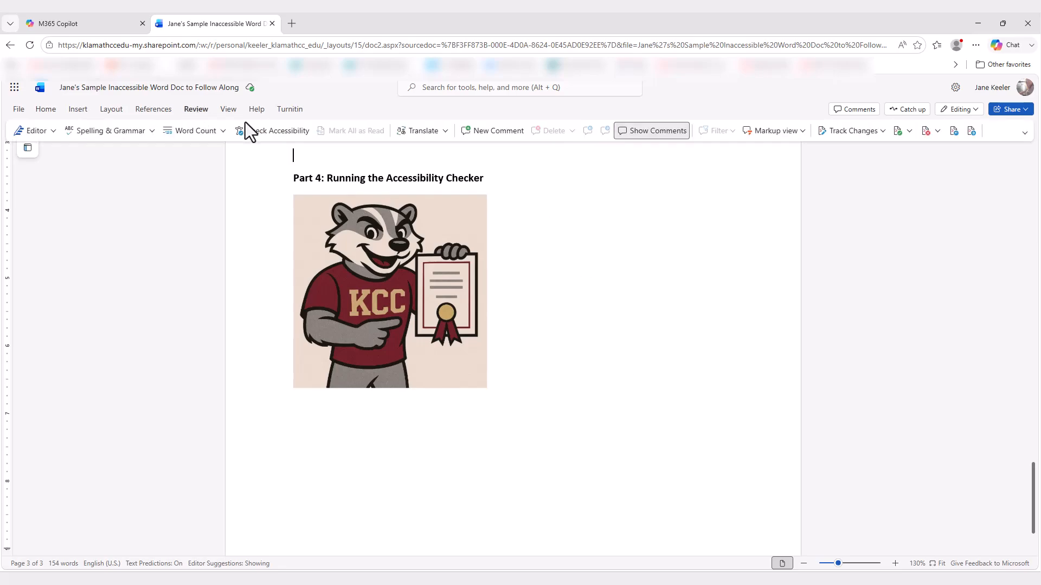
left_click(294, 142)
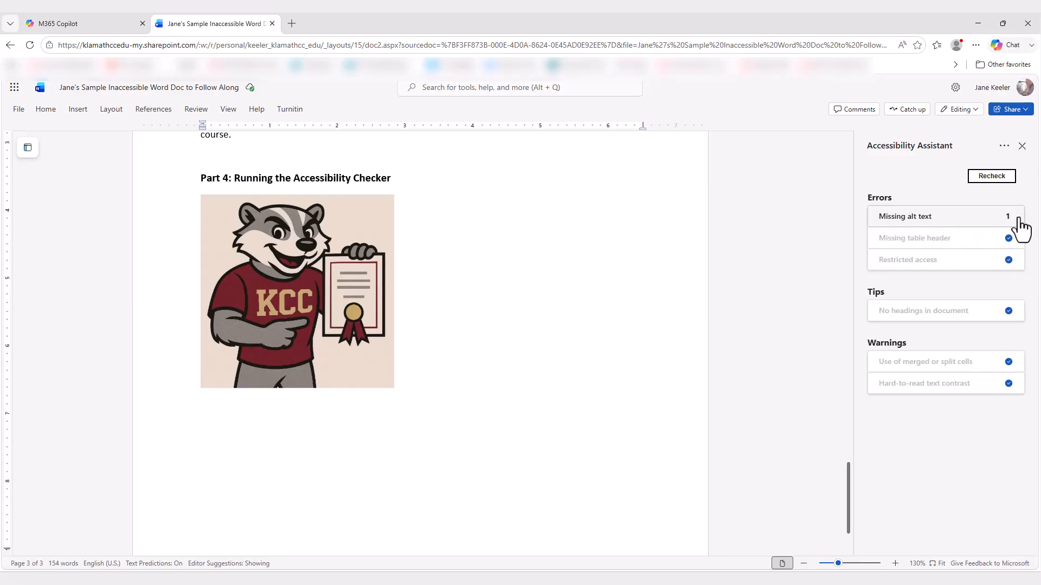
- Resolve the missing alt text error by describing the badger picture as "Baxter the Badger holding a diploma"
left_click(916, 220)
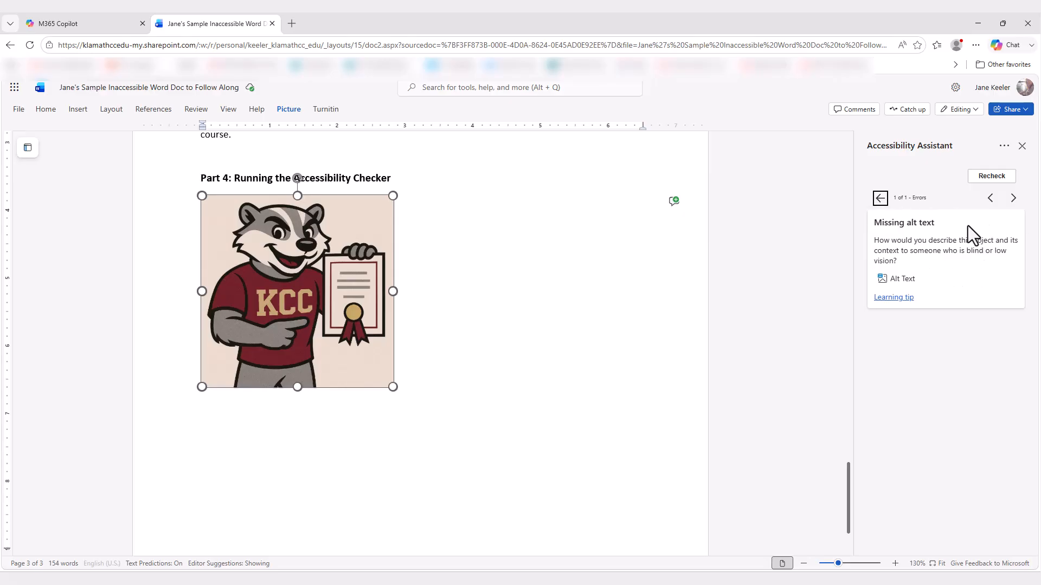
left_click(902, 293)
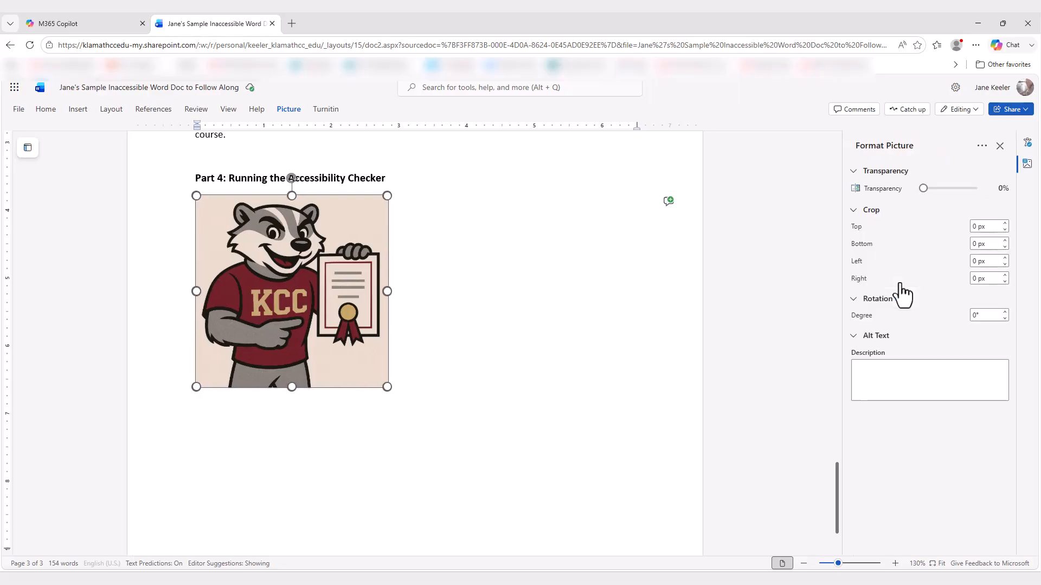
left_click(893, 383)
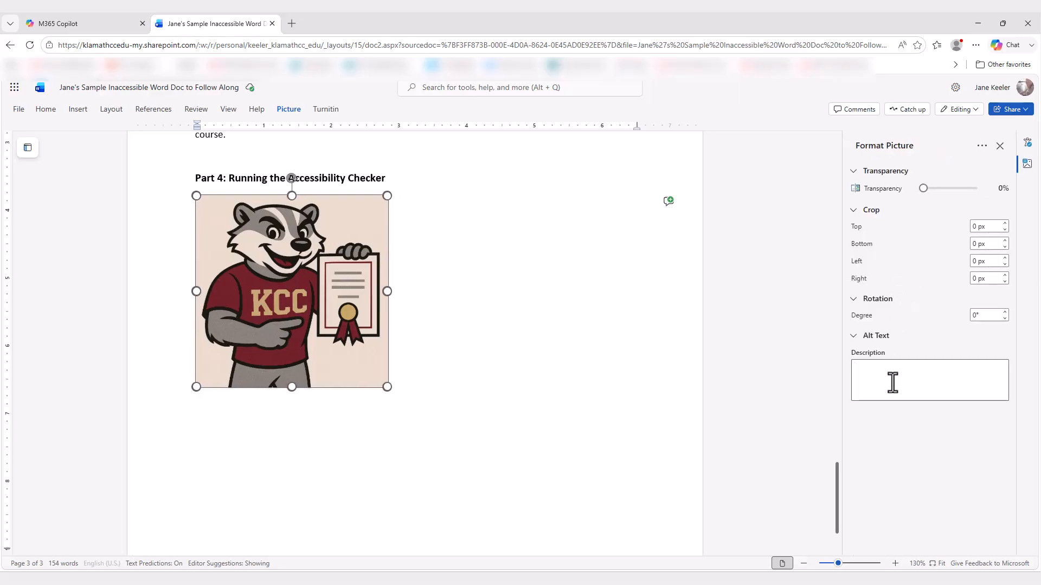
type("Baxter the Badger holding a diploma")
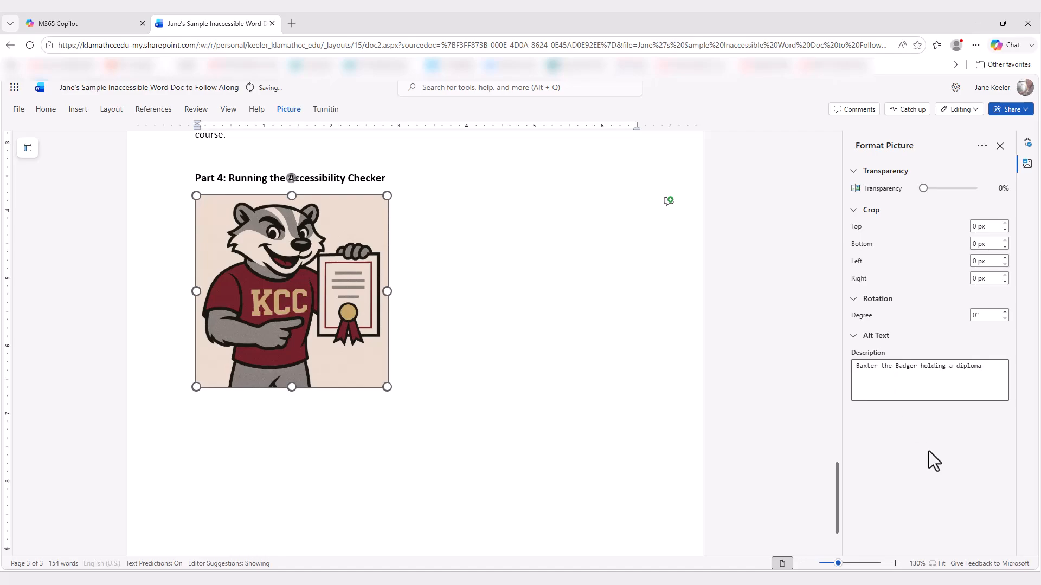